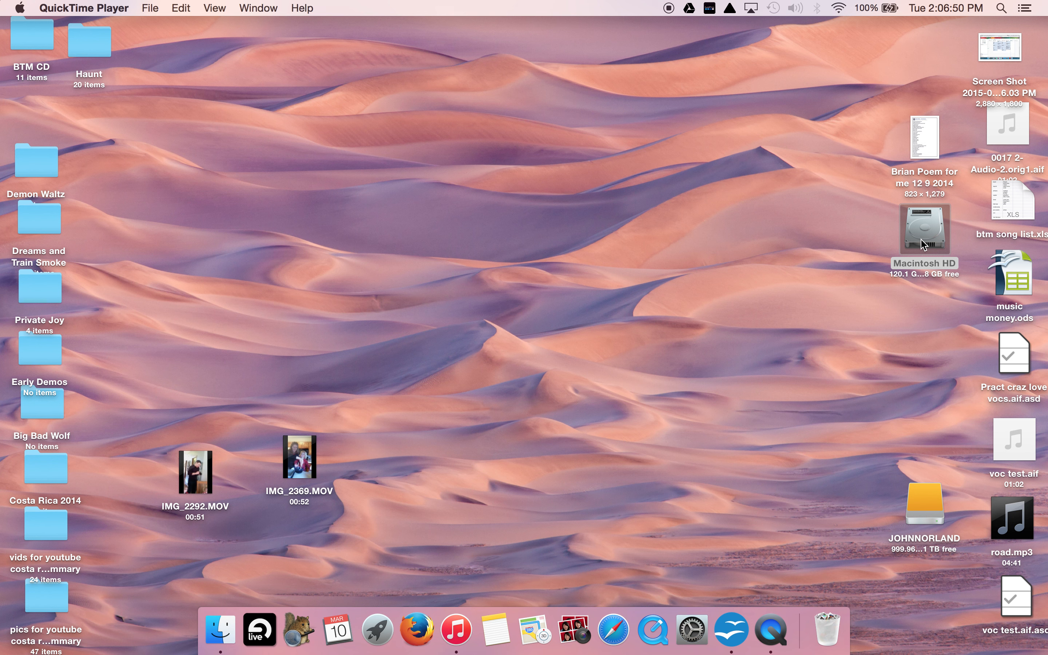
- View the empty external drive's contents in Finder, and launch Ableton Live, dismissing its ReWire error
double_click(923, 245)
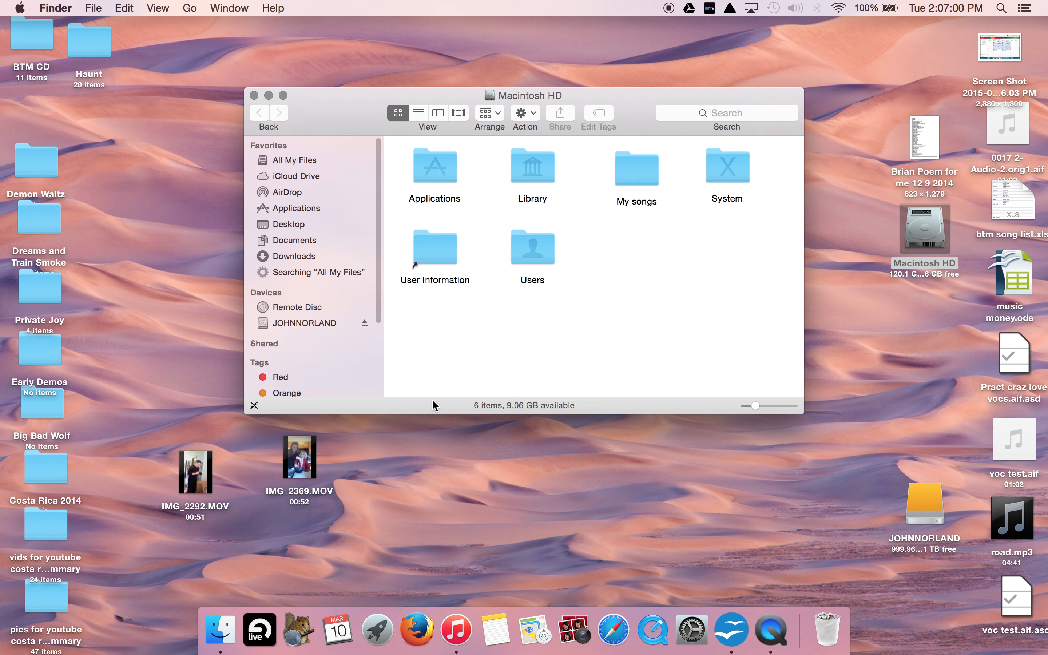
click(303, 323)
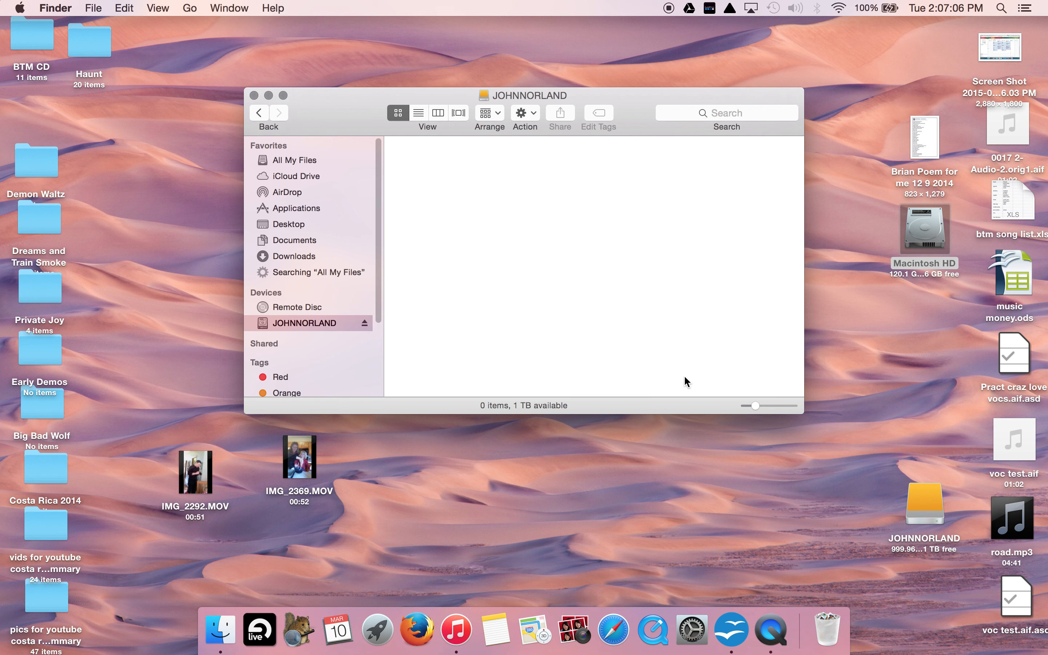
click(260, 629)
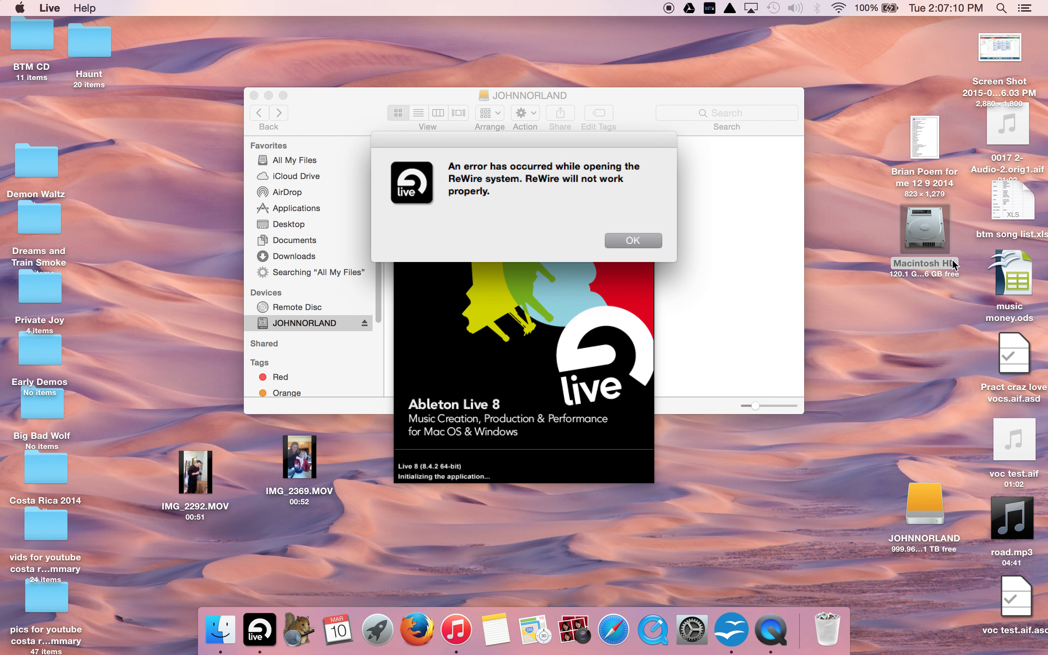
click(645, 240)
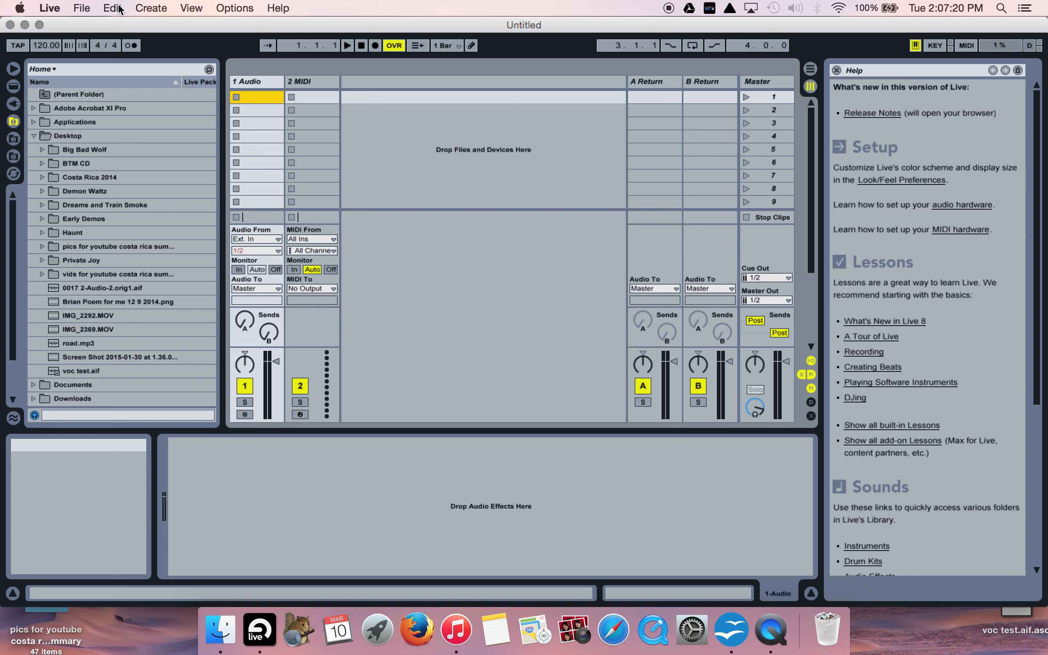
- Save the untitled Live Set under the name Test on the external drive
click(81, 8)
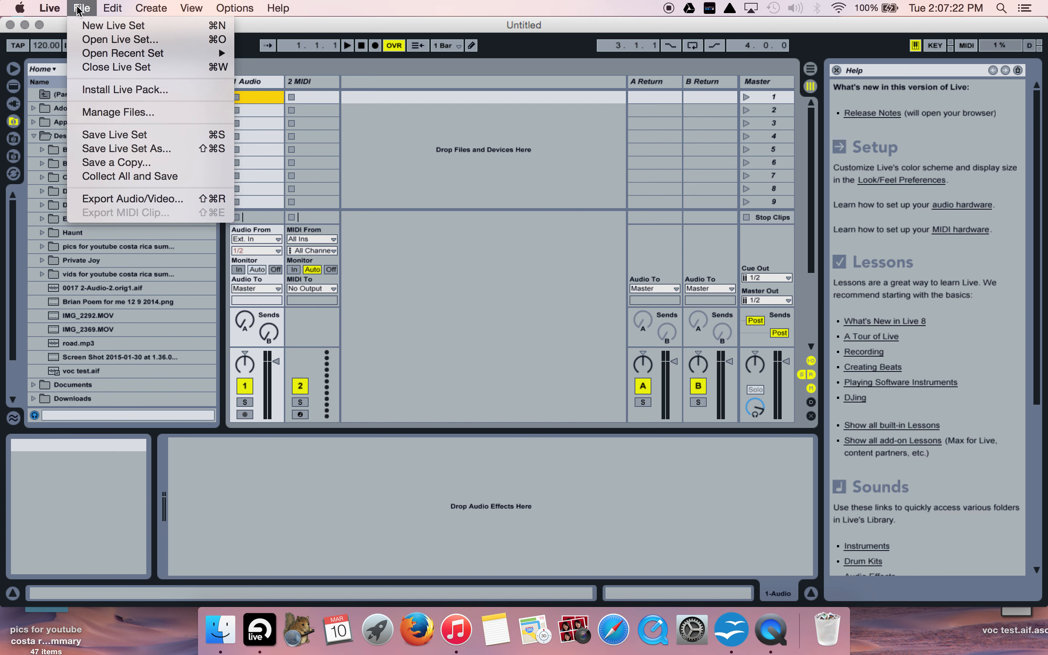
click(123, 150)
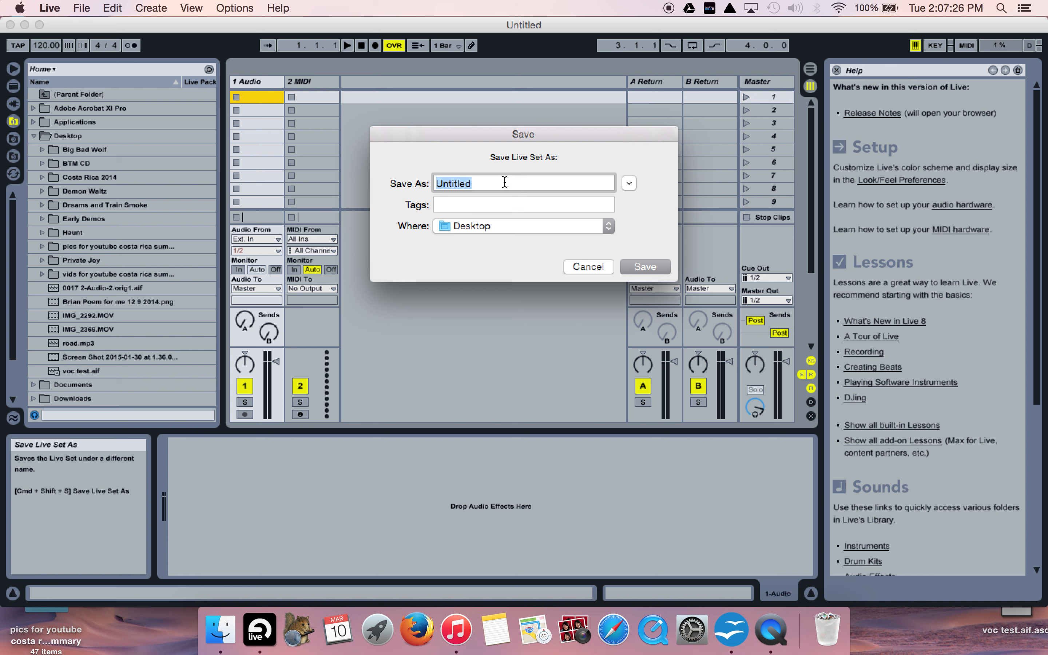
click(506, 223)
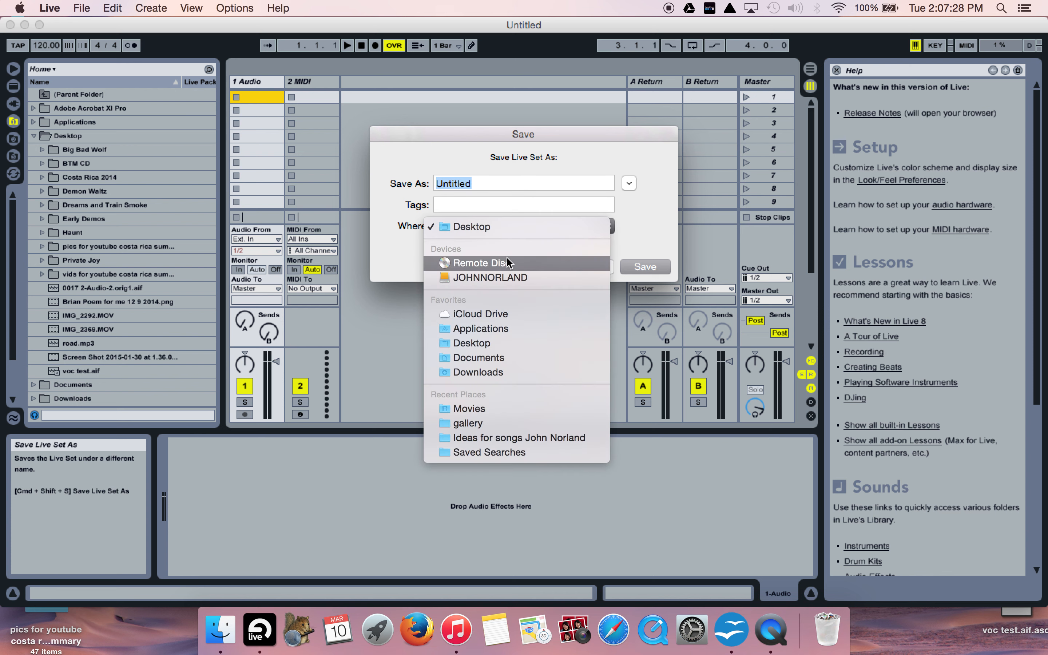
click(512, 279)
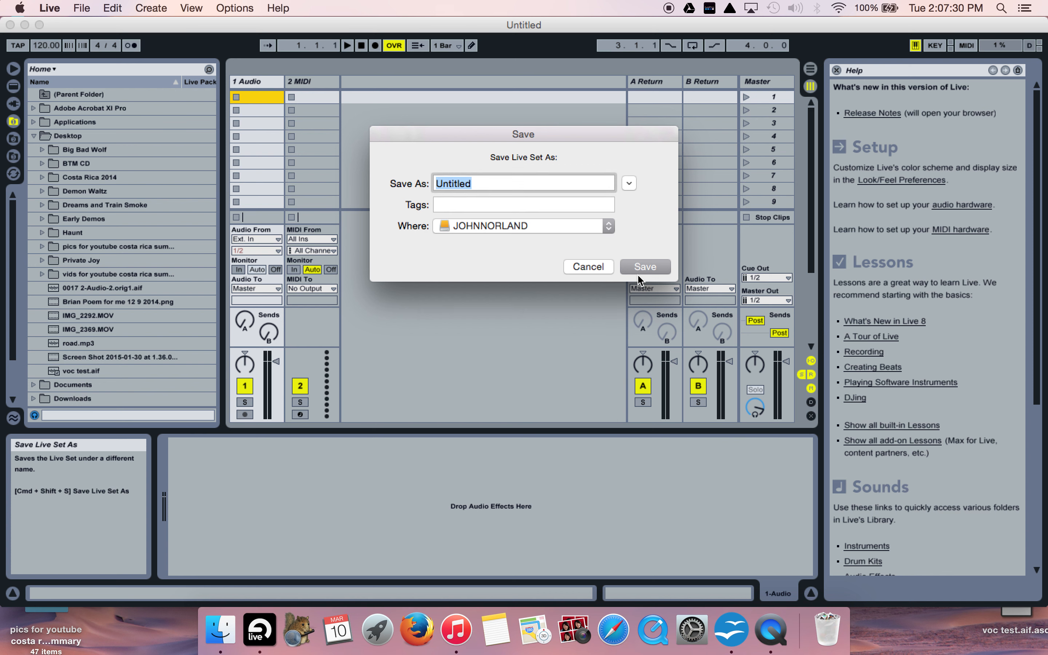
click(506, 183)
key(BackSpace)
key(BackSpace)
key(BackSpace)
key(BackSpace)
key(BackSpace)
key(BackSpace)
key(BackSpace)
key(BackSpace)
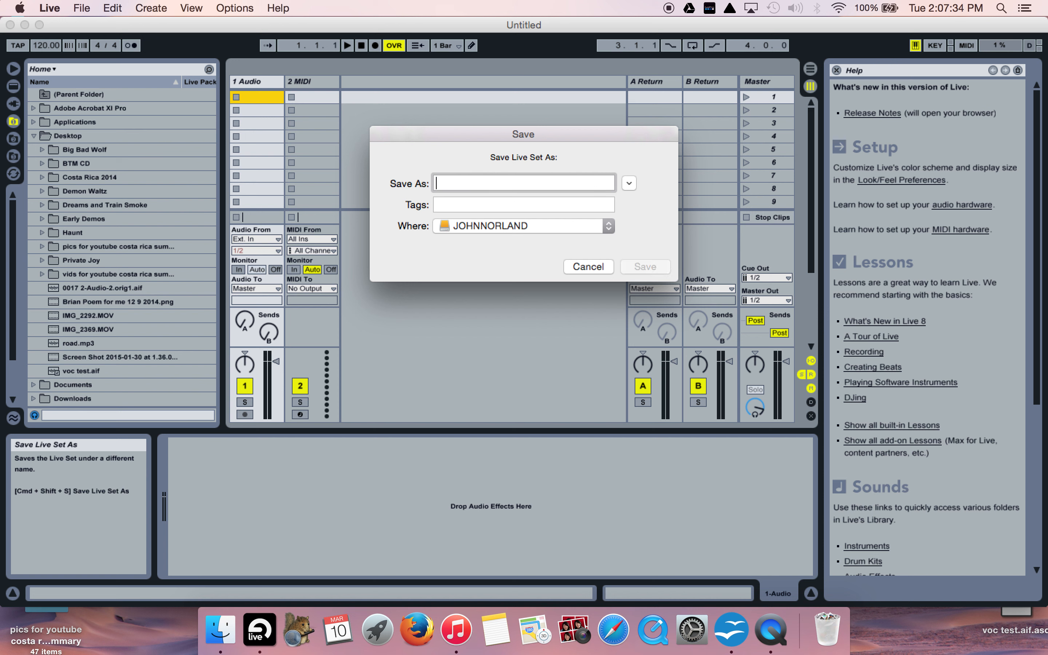
text(Test)
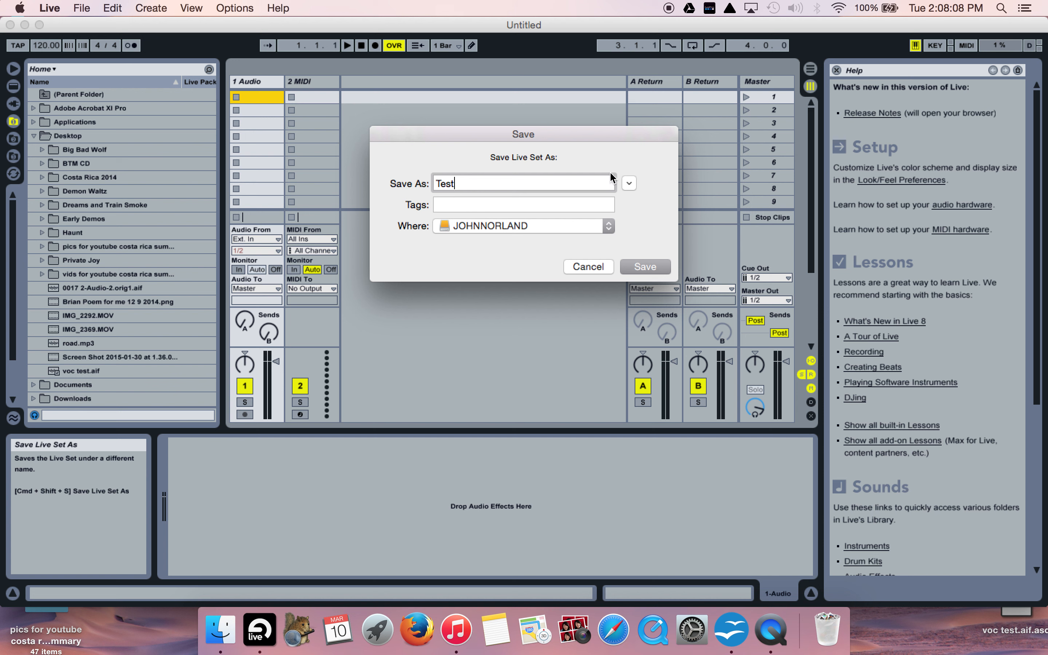
click(633, 268)
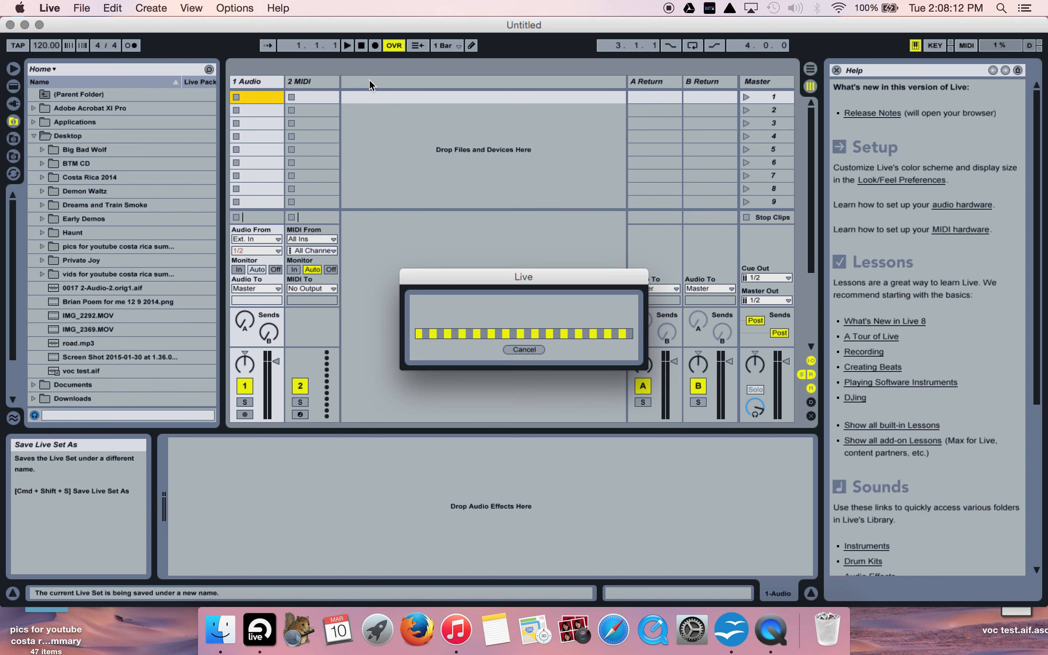
- Cut the 2 MIDI track from the set and insert a second audio track in its place
right_click(319, 84)
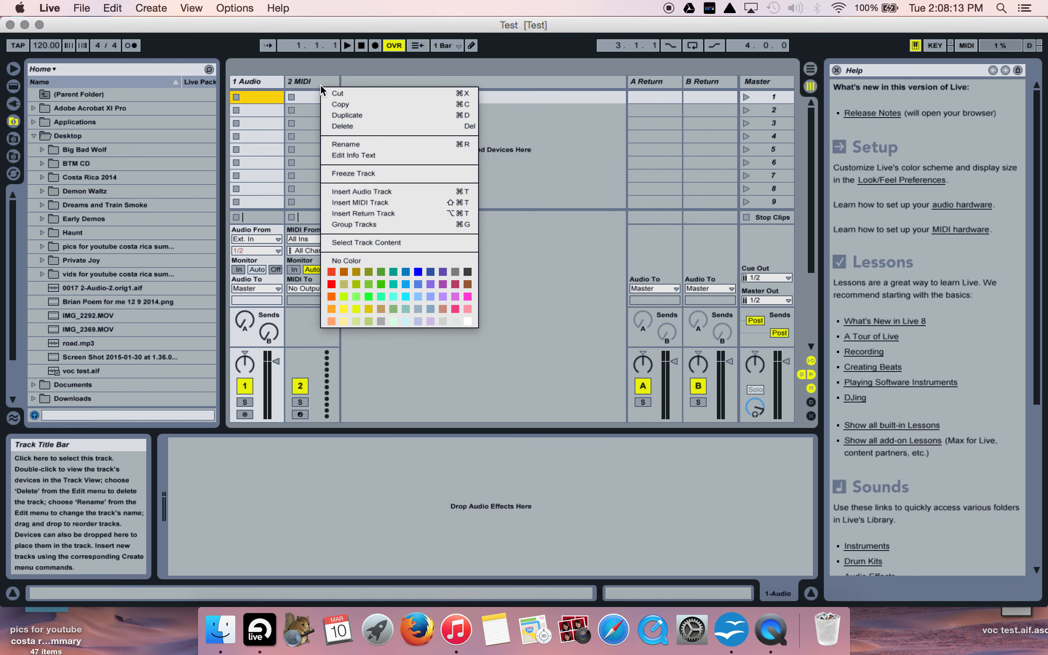
click(338, 94)
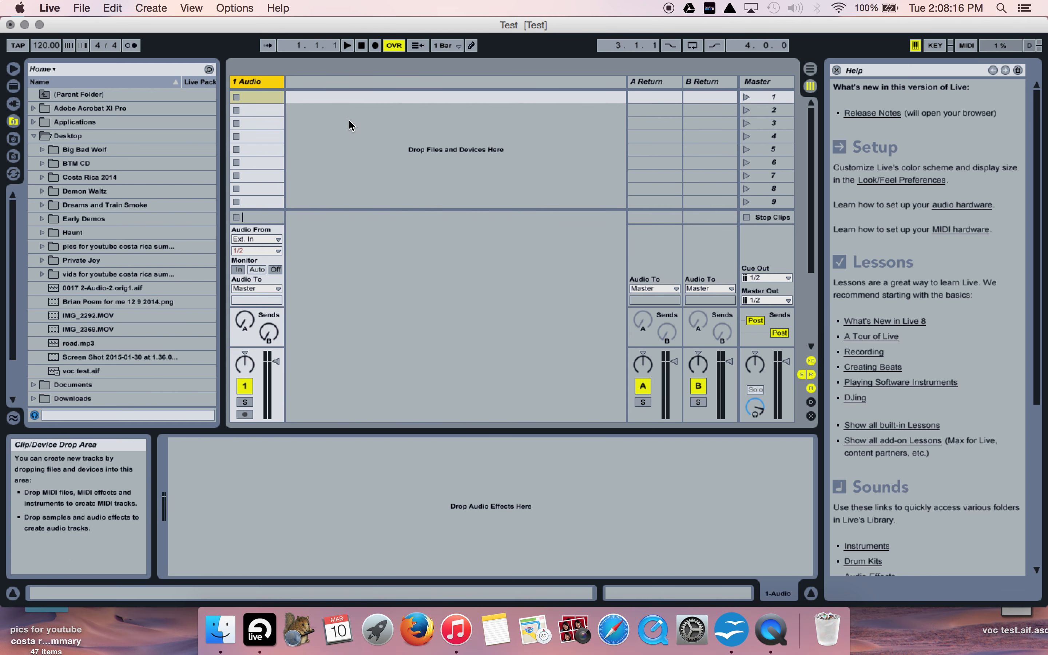
right_click(328, 84)
click(349, 91)
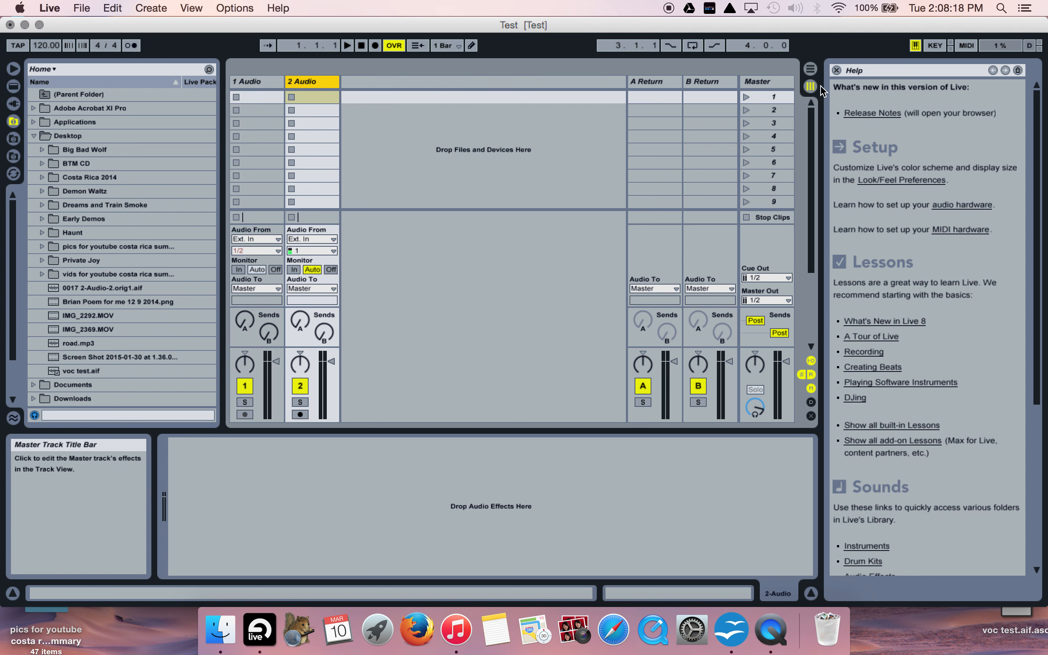
- Show the Arrangement View with the second audio track unfolded, and set the first audio track's external input channel to 1
click(810, 69)
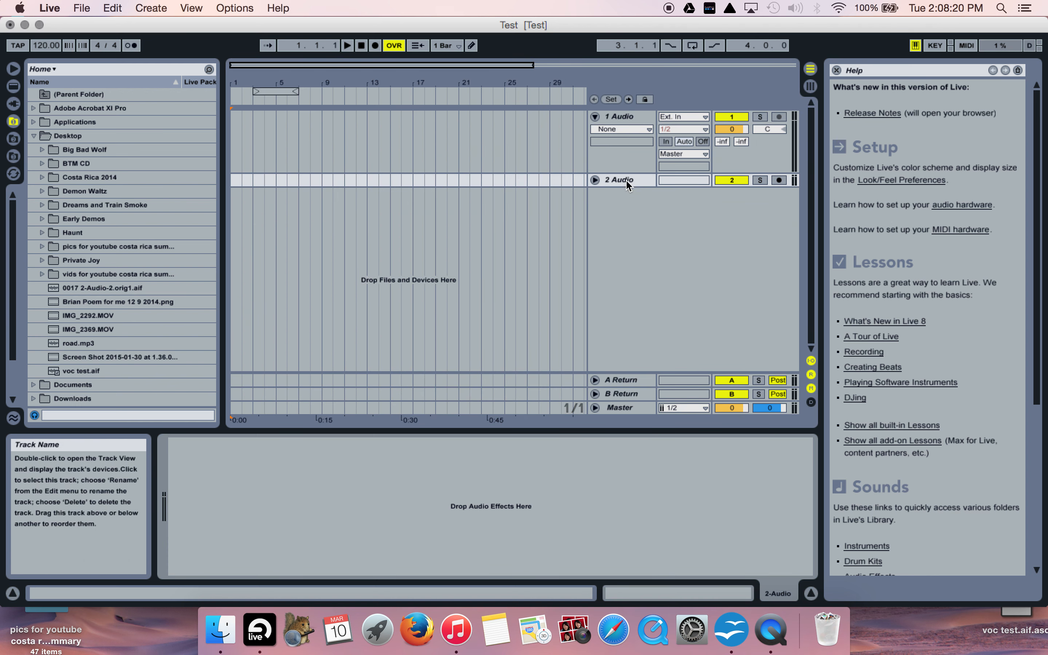
click(595, 180)
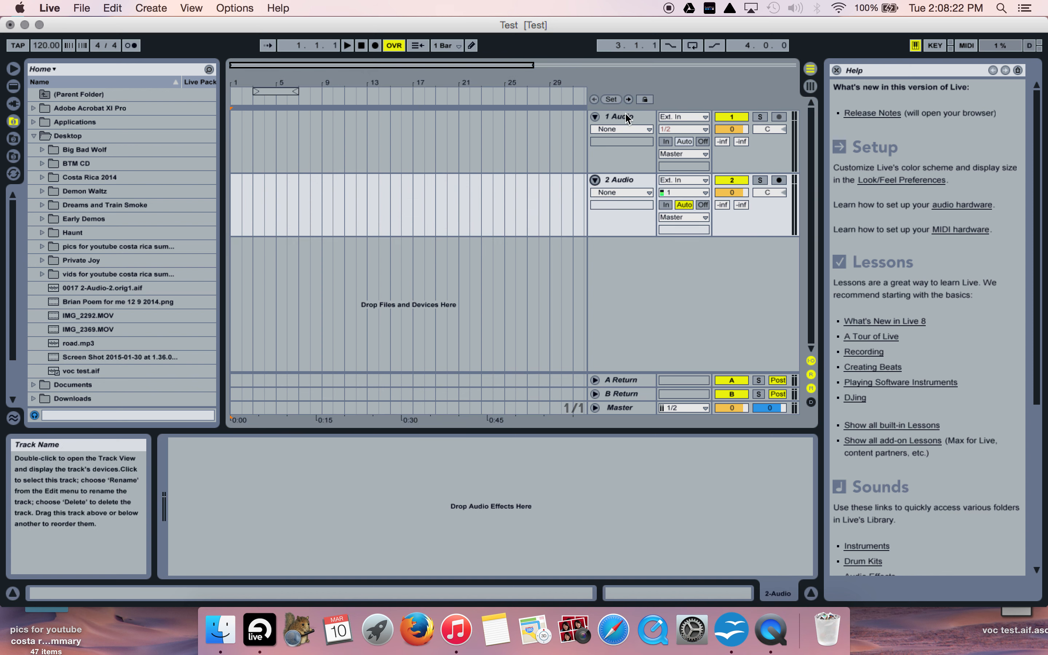
click(682, 130)
click(671, 138)
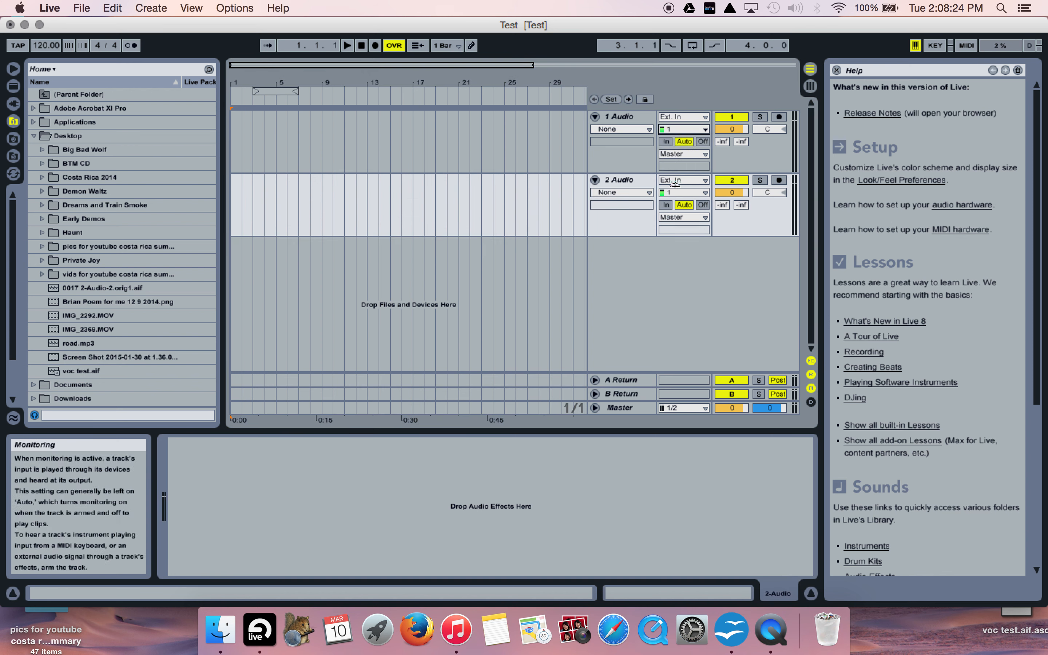
- Rename the first audio track as Test Lead voc
right_click(622, 116)
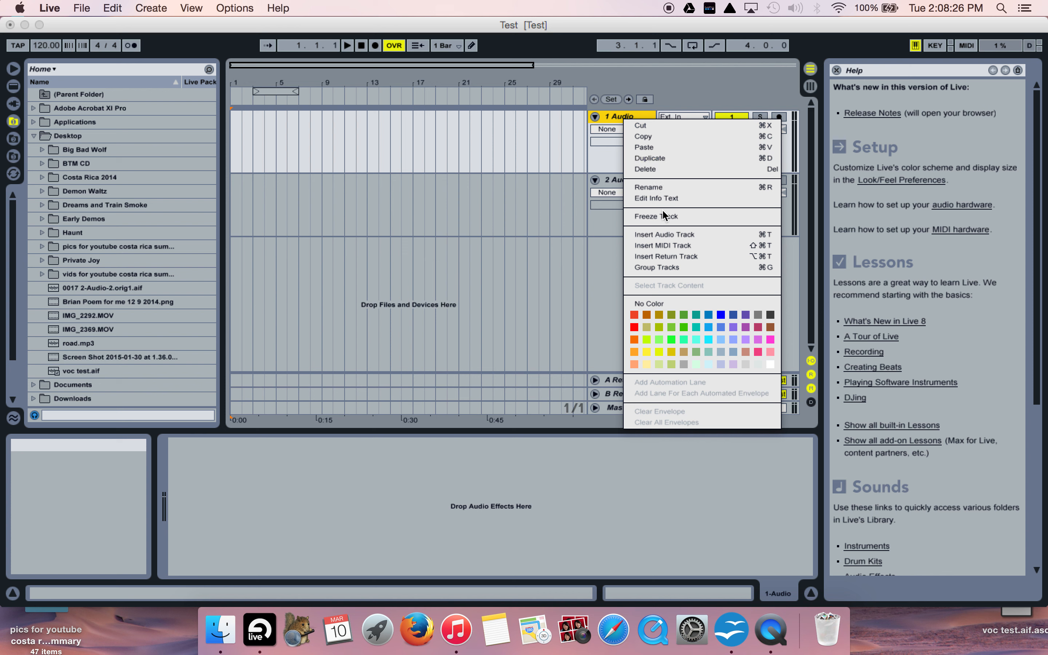
click(649, 187)
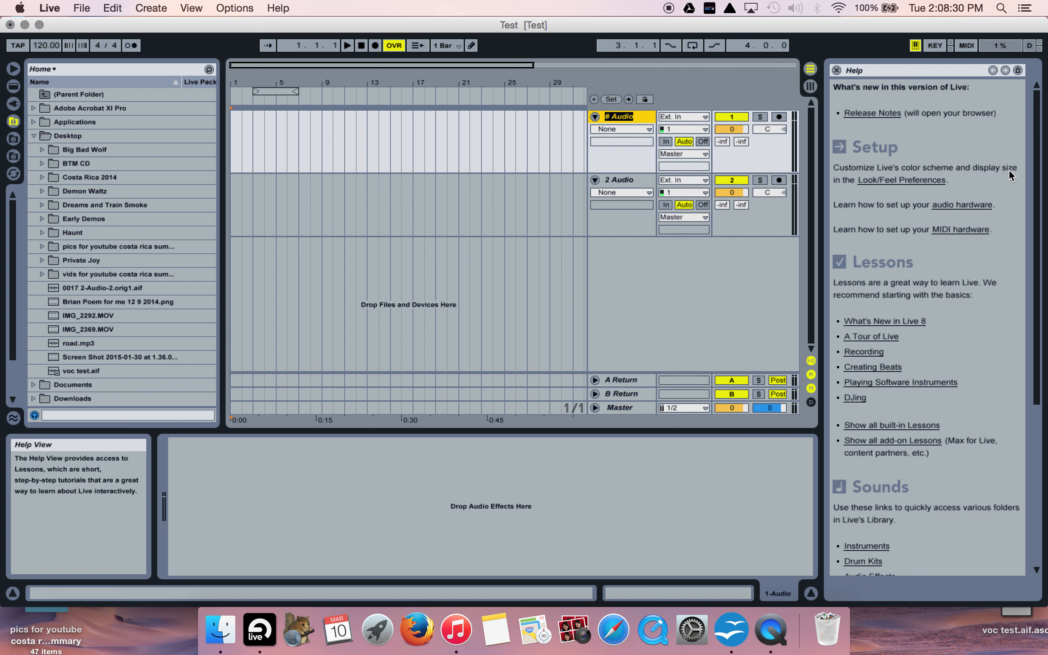
text(Lead v)
key(BackSpace)
key(BackSpace)
key(BackSpace)
key(BackSpace)
key(BackSpace)
key(BackSpace)
text(Test Lead voc)
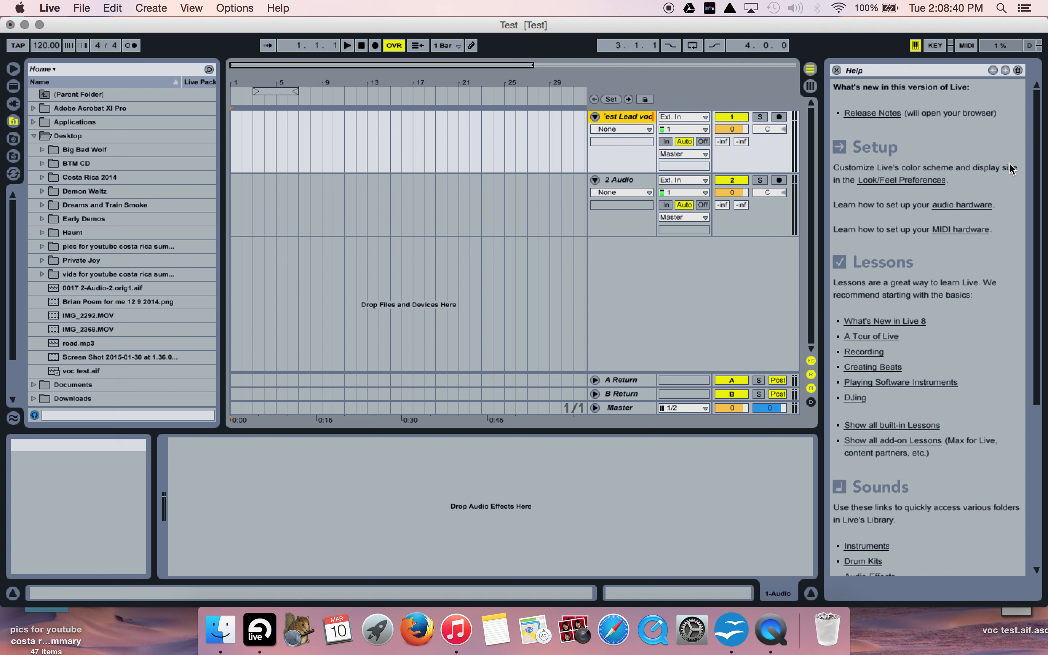
- Rename the second audio track as Test Harm voc
right_click(614, 182)
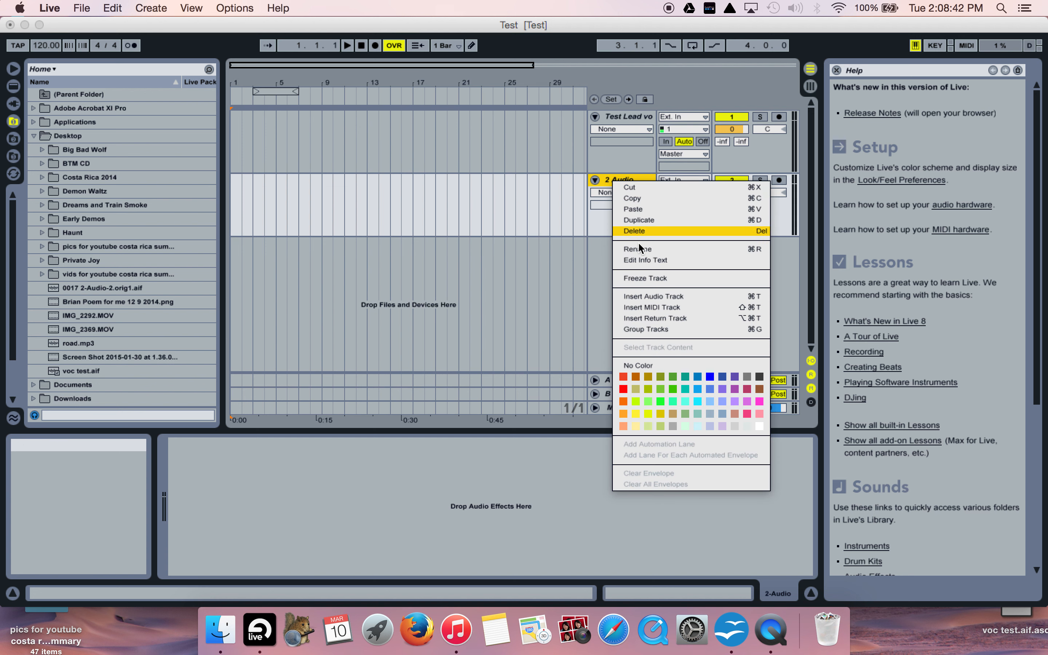
click(642, 251)
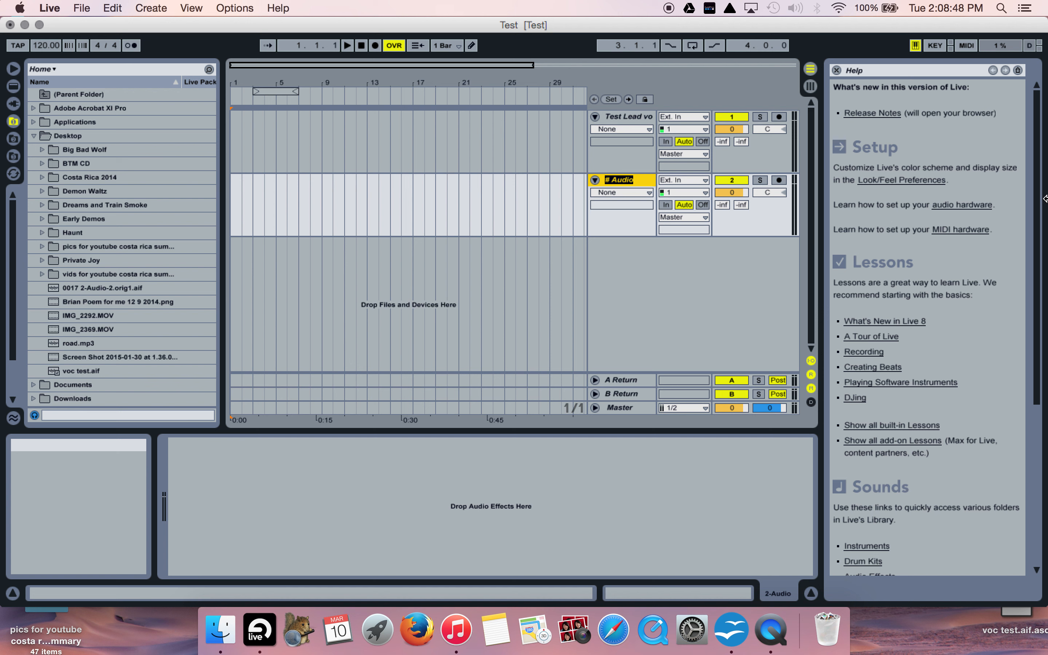
text(Test)
text( Harm)
text( vo)
text(c)
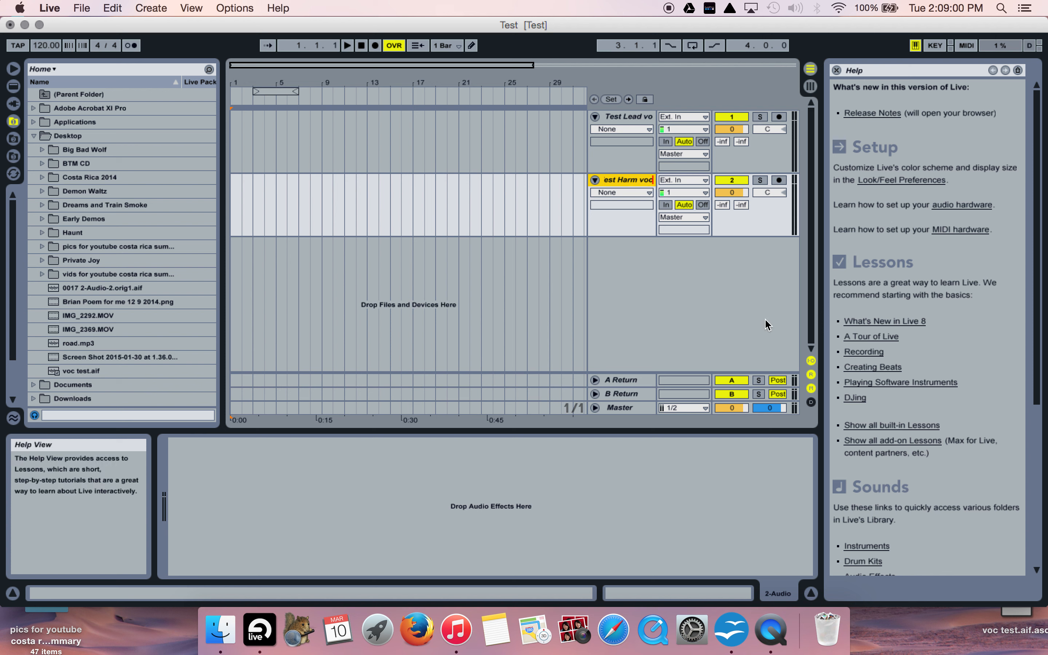
click(517, 305)
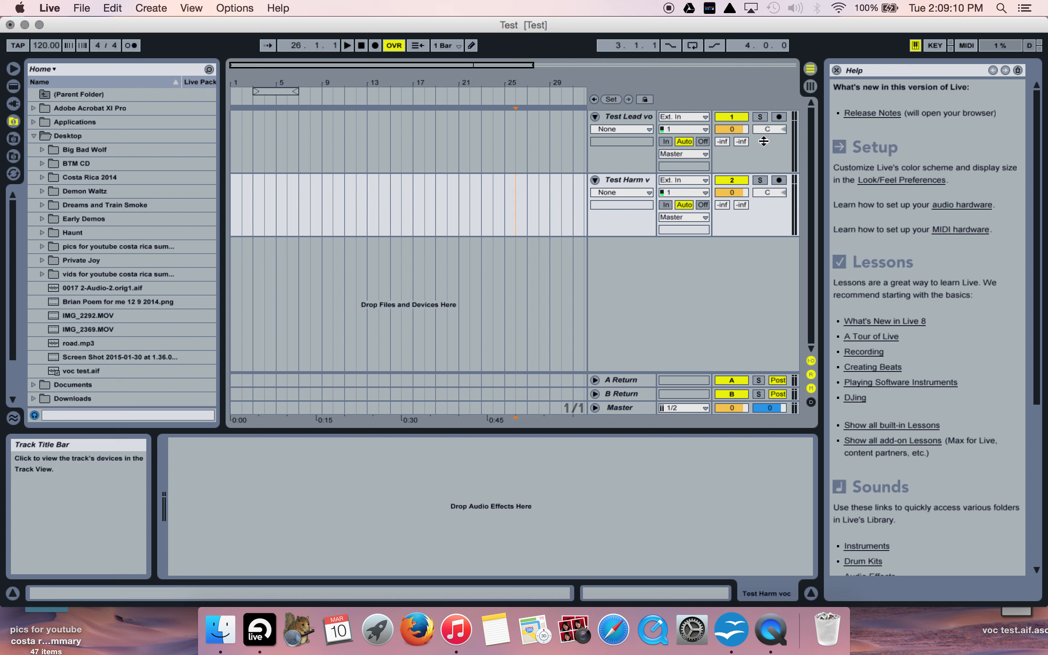
- Arm the Test Lead voc track and record a clip of about one and a half bars from the arrangement's start
click(779, 117)
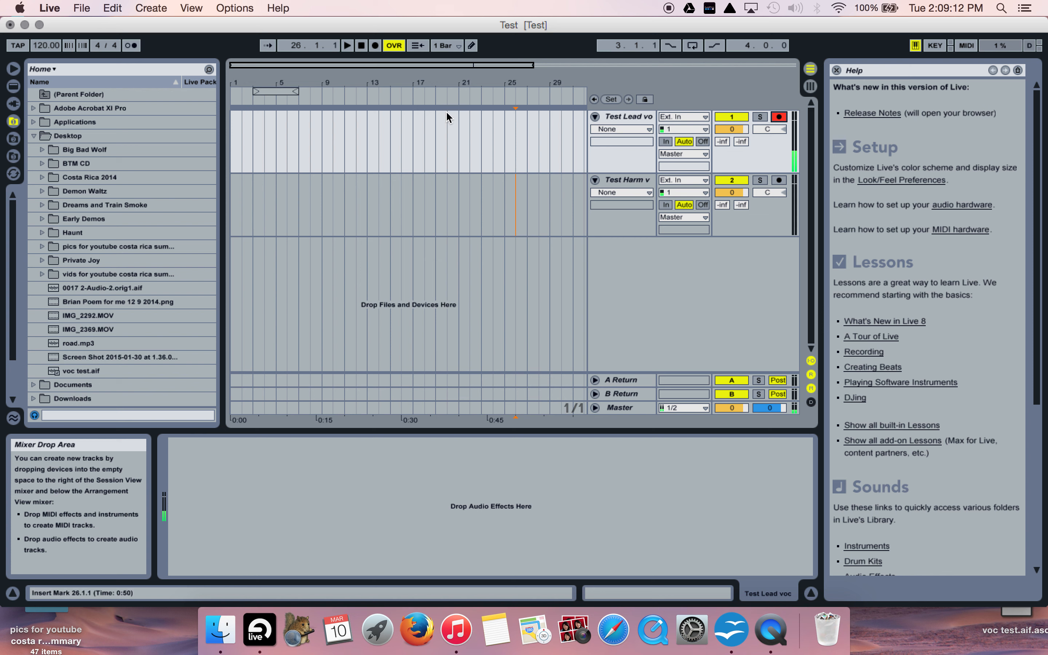
click(362, 45)
click(375, 46)
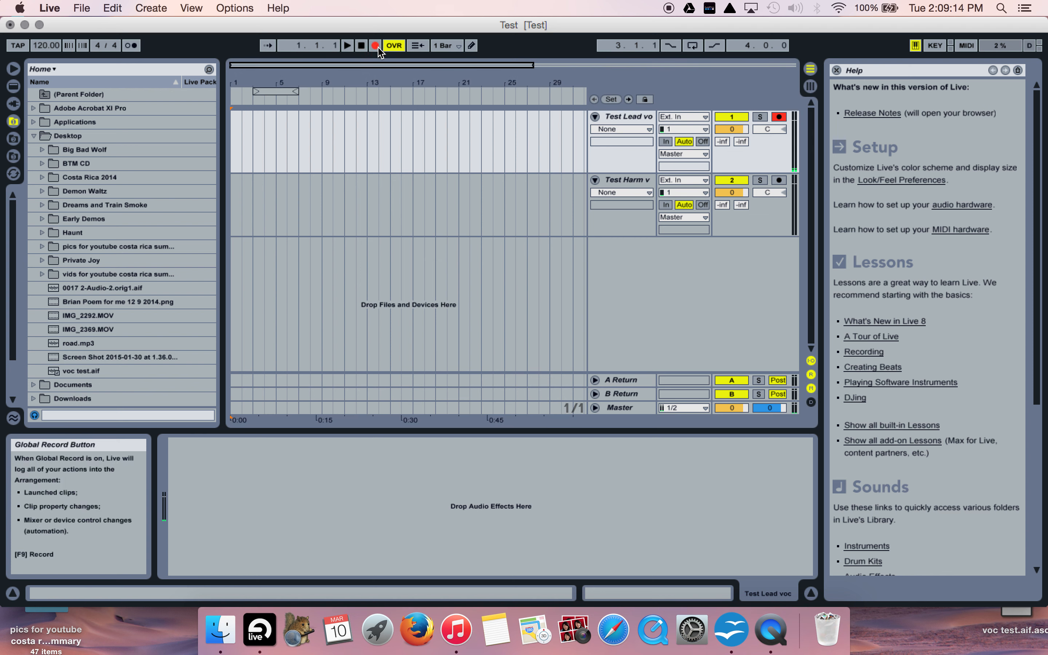
click(347, 46)
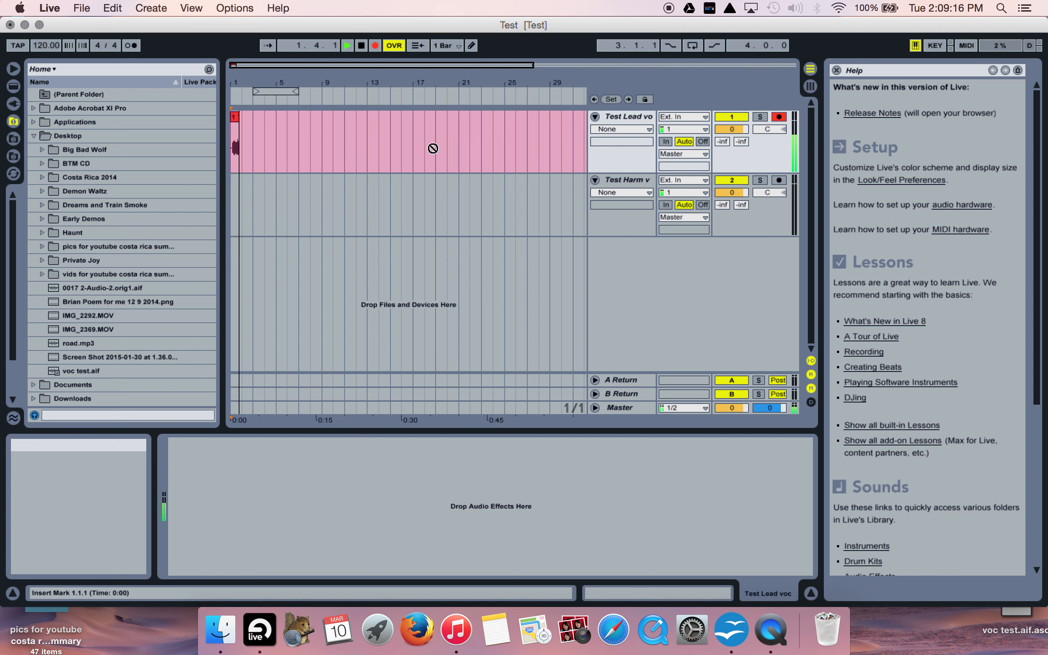
click(362, 47)
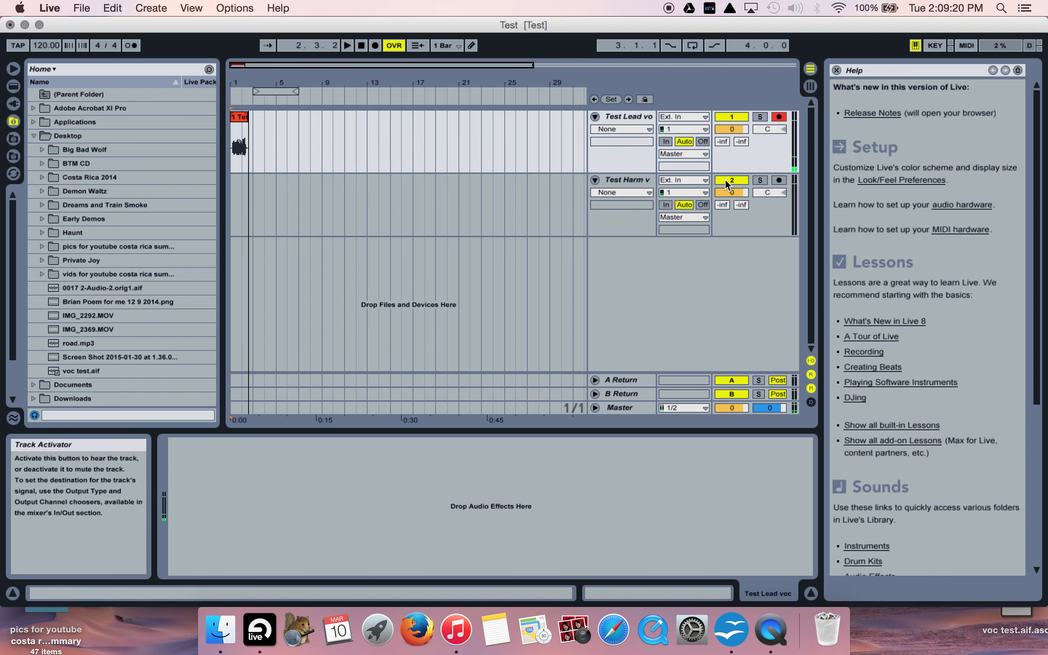
- Arm the Test Harm voc track and record a clip of about two bars from the arrangement's start
click(784, 184)
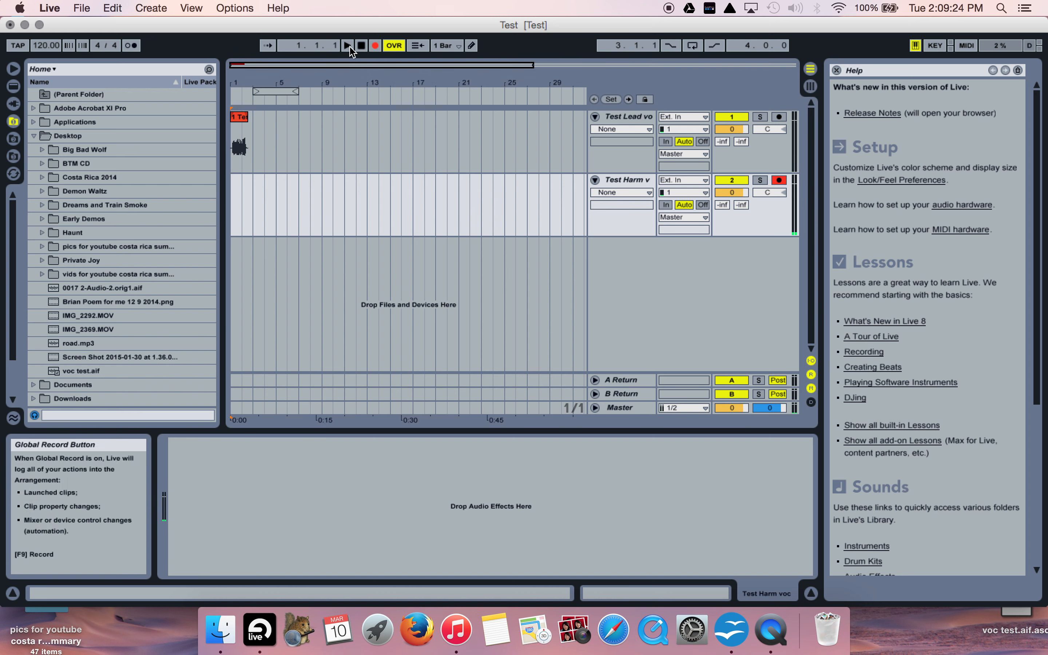
click(375, 45)
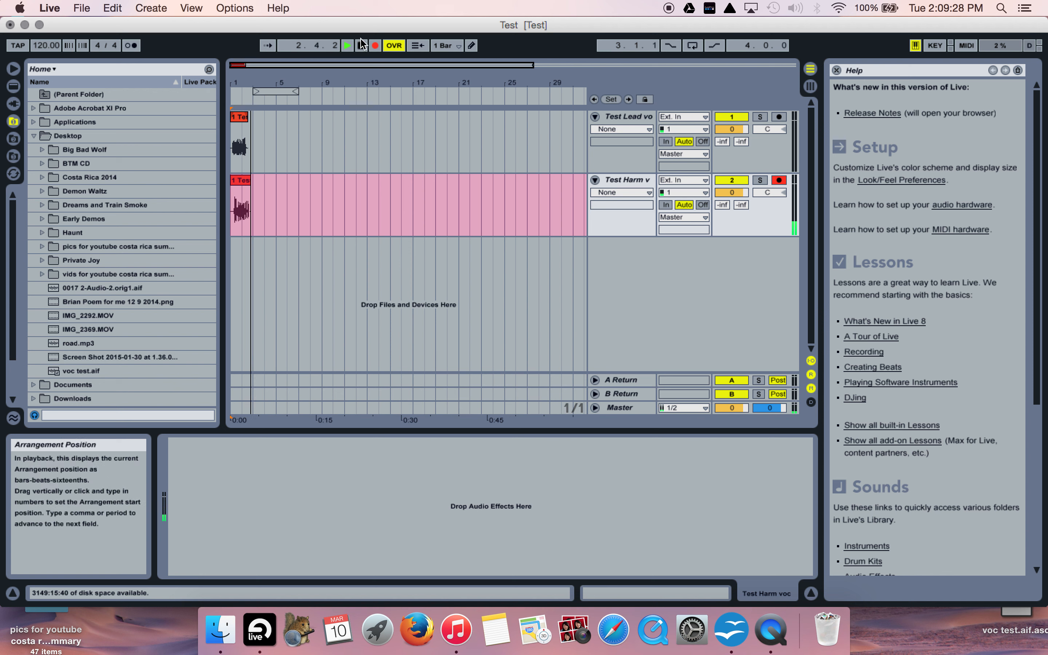
click(362, 46)
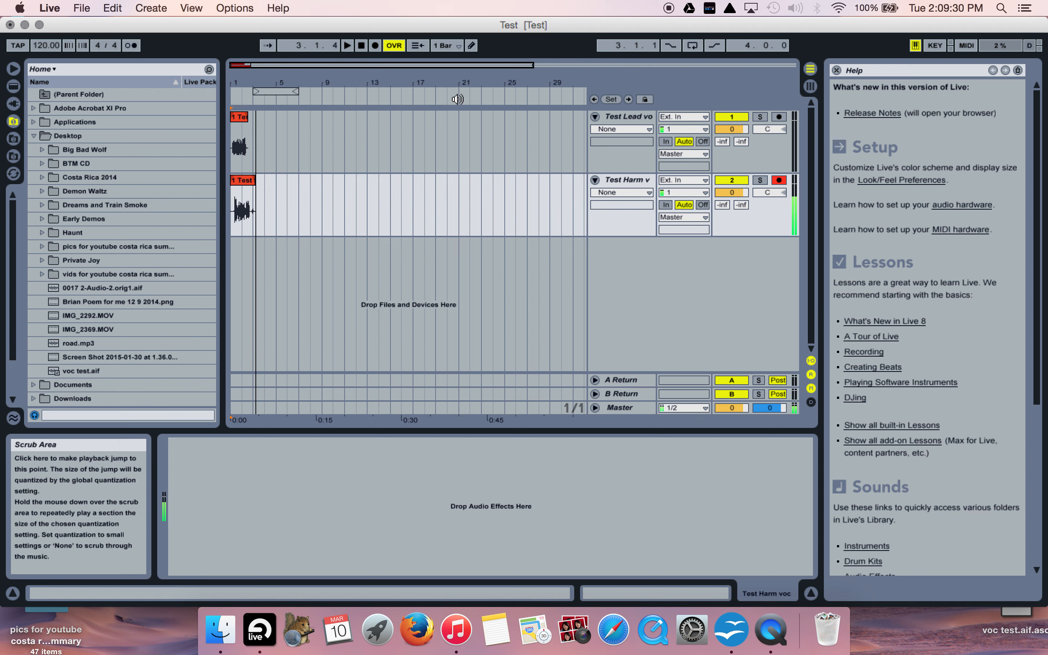
- Save the Live Set with both vocal recordings and quit Ableton Live
click(50, 9)
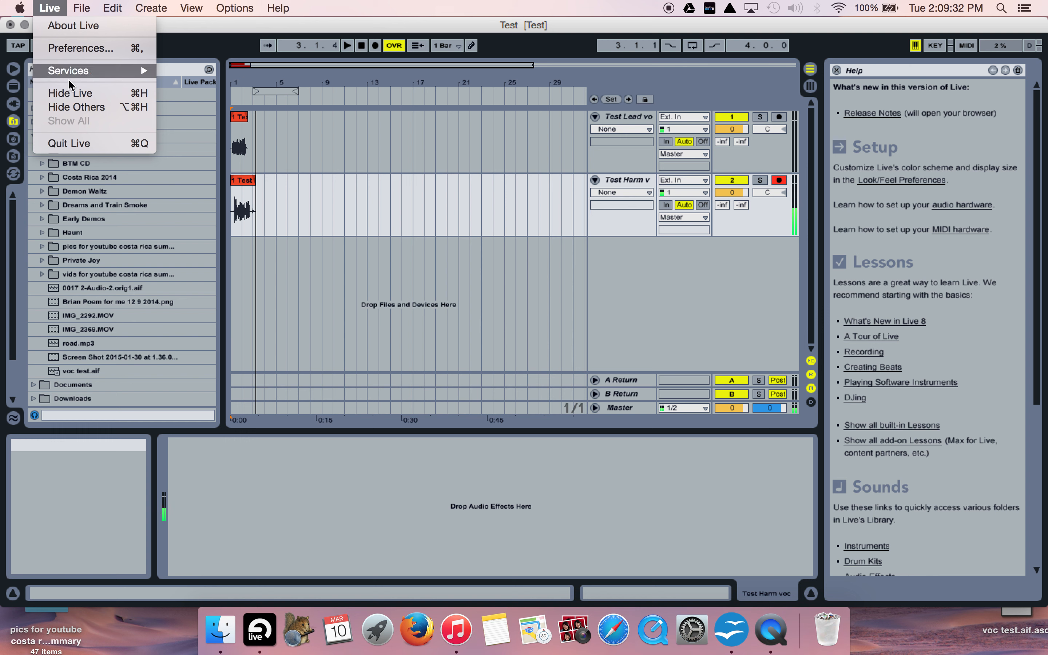
mouse_move(82, 9)
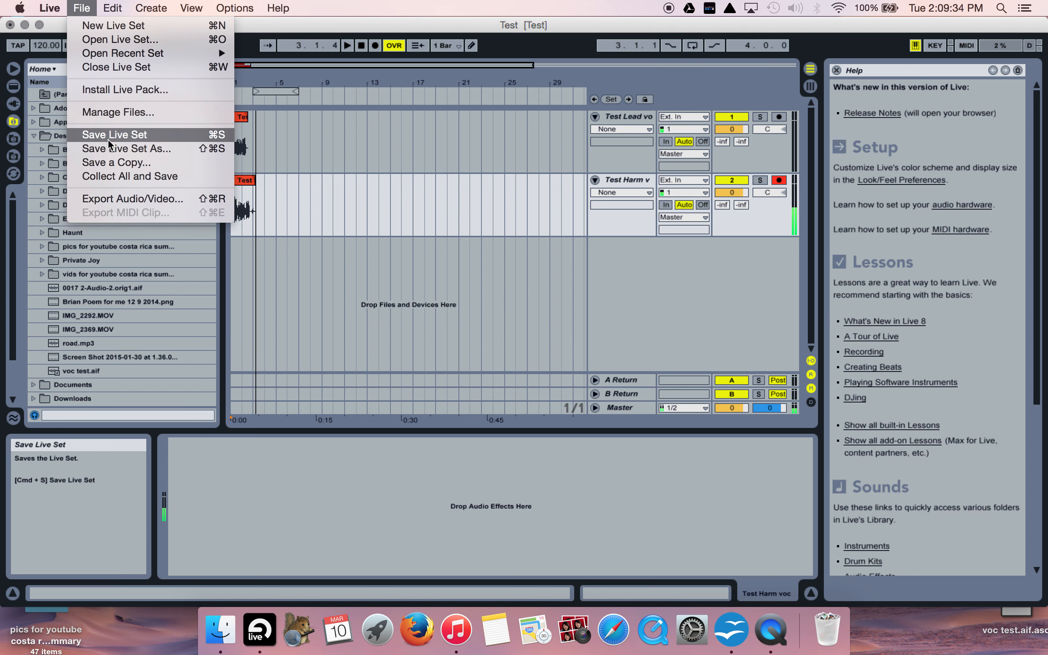
click(146, 135)
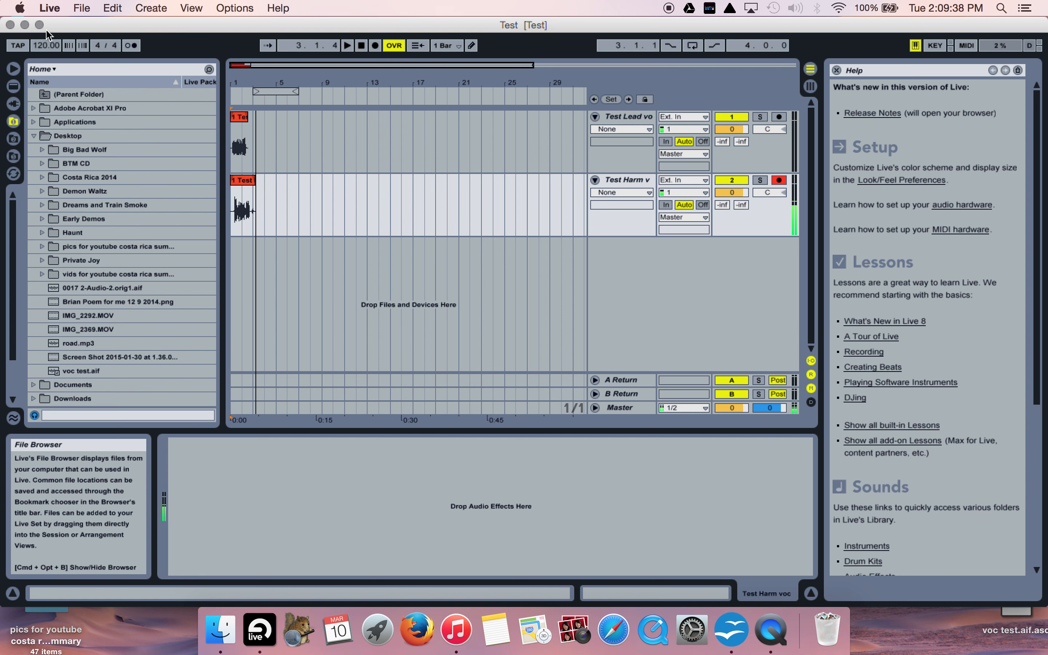
click(49, 7)
click(69, 144)
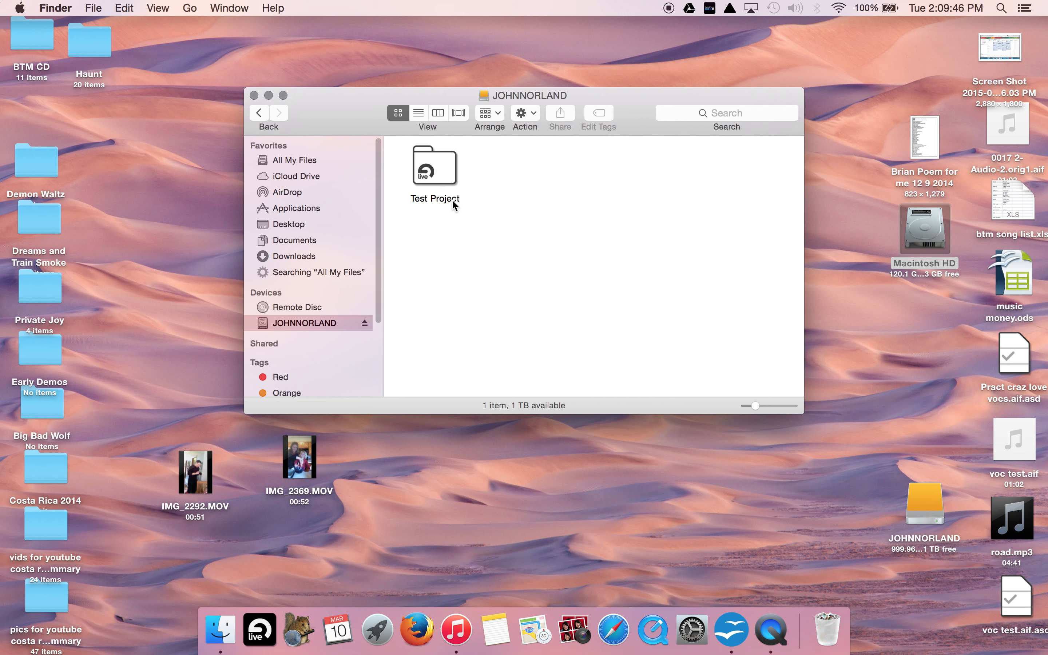
- Open the Test Project folder as a list and expand Samples, Ableton Project Info and the Recorded subfolder to examine their files
click(442, 174)
double_click(441, 174)
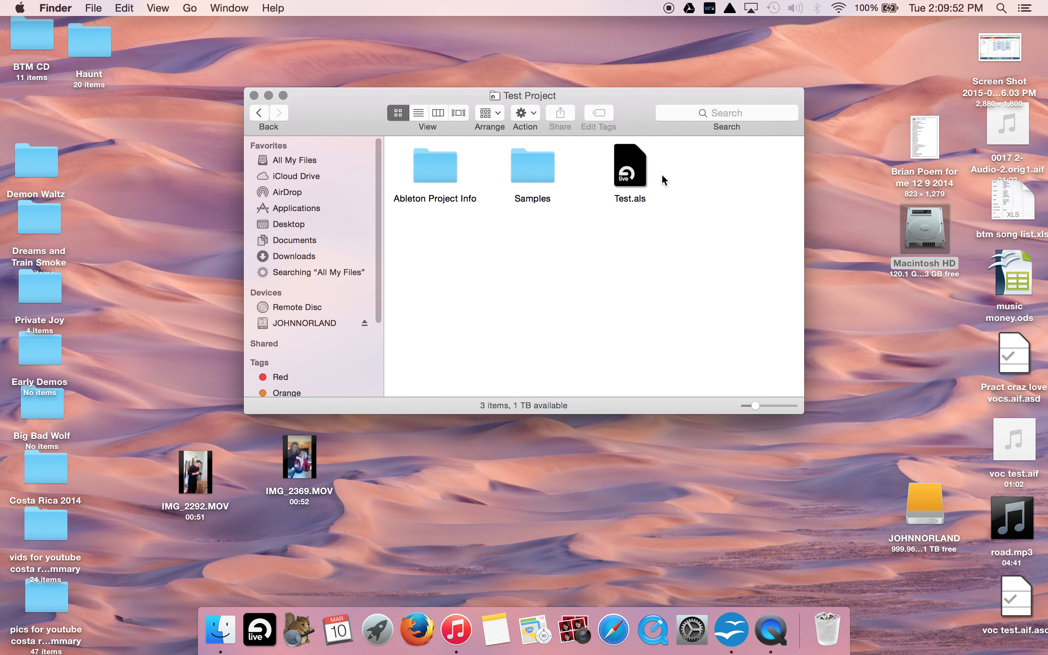
click(419, 114)
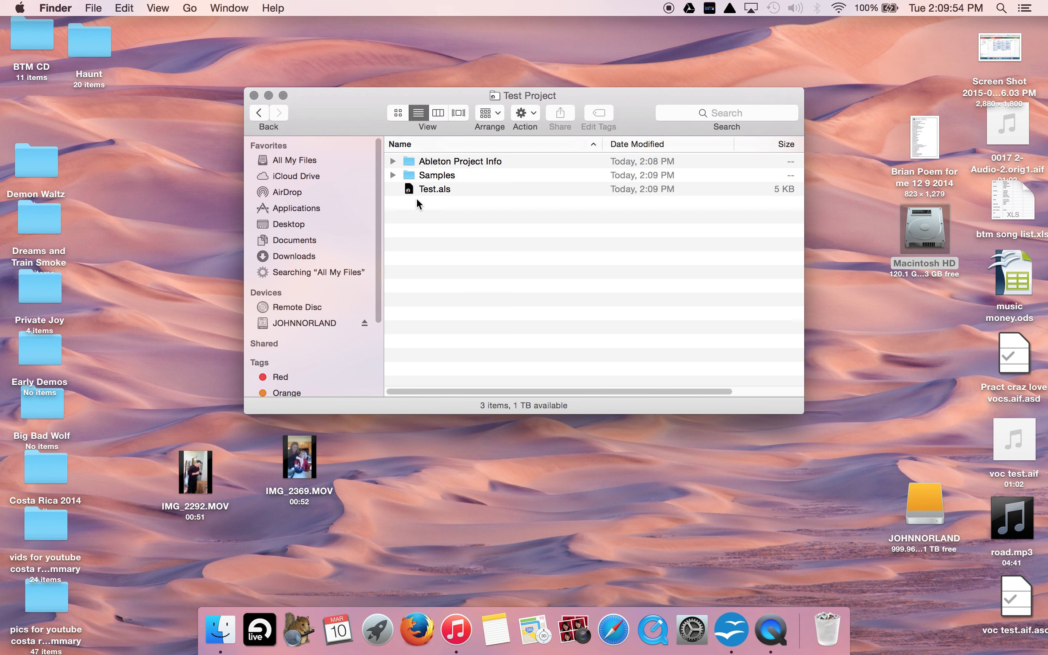
click(392, 175)
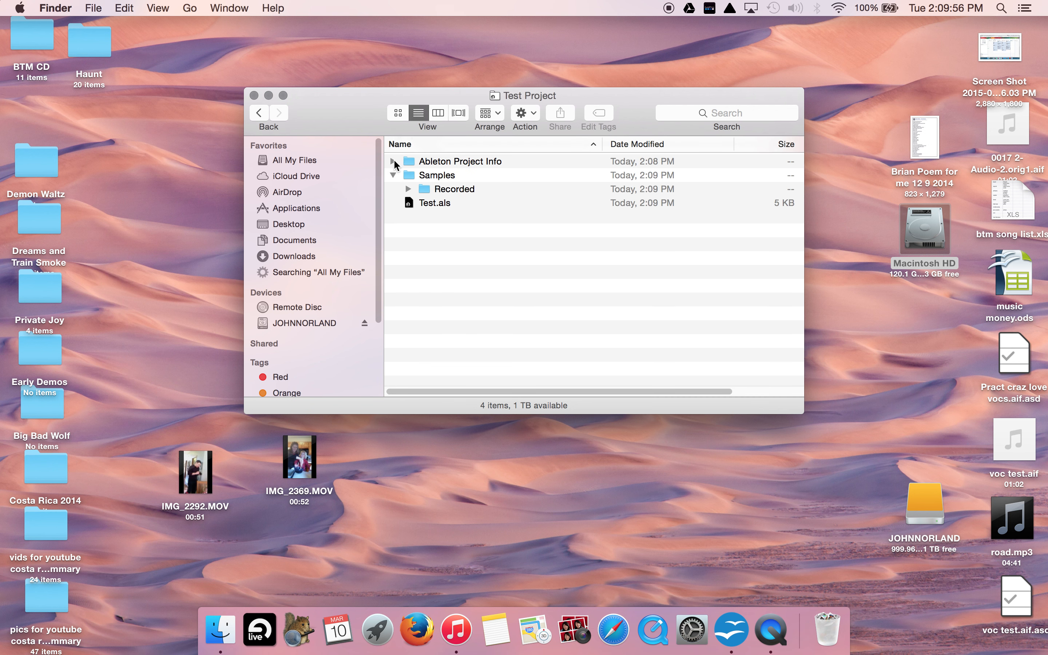
click(392, 161)
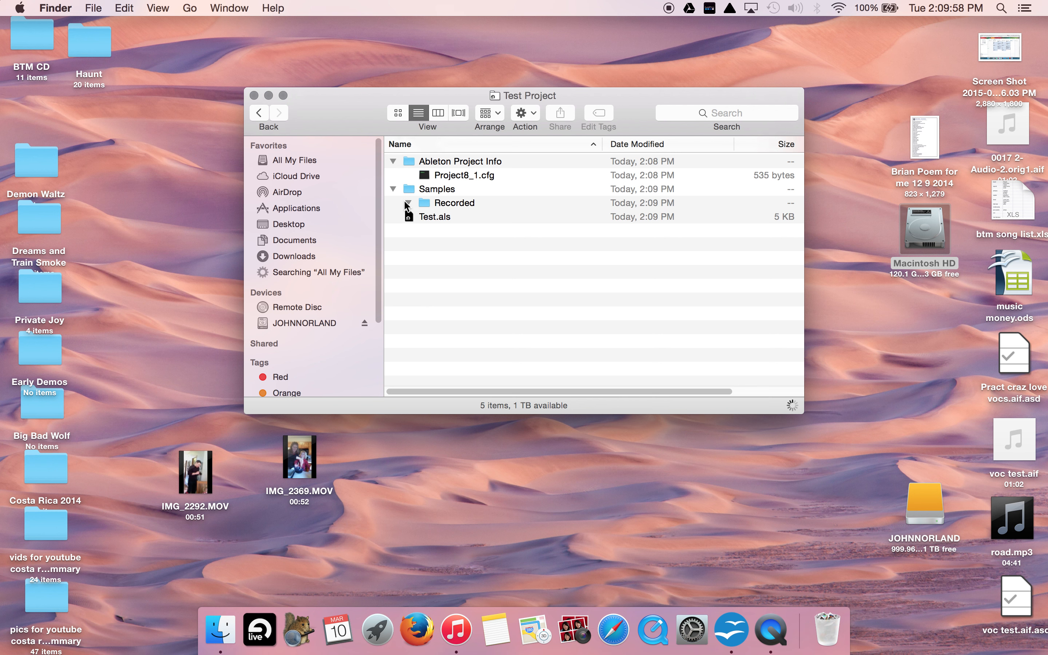
click(408, 203)
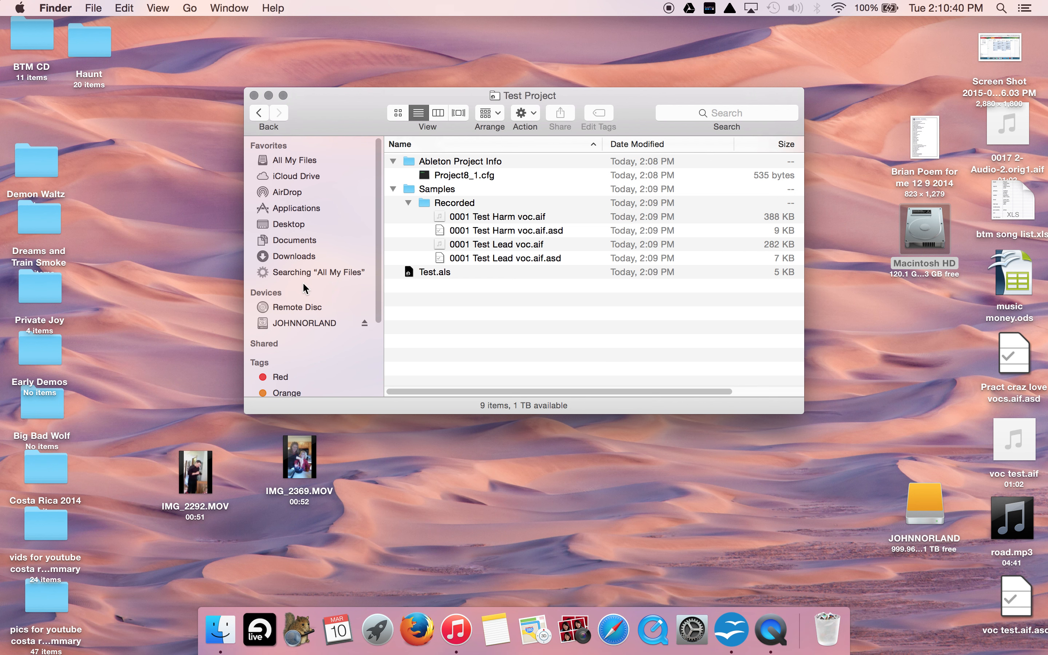
- Return to the external drive's top level, show its contents as icons and select the Test Project folder
click(293, 243)
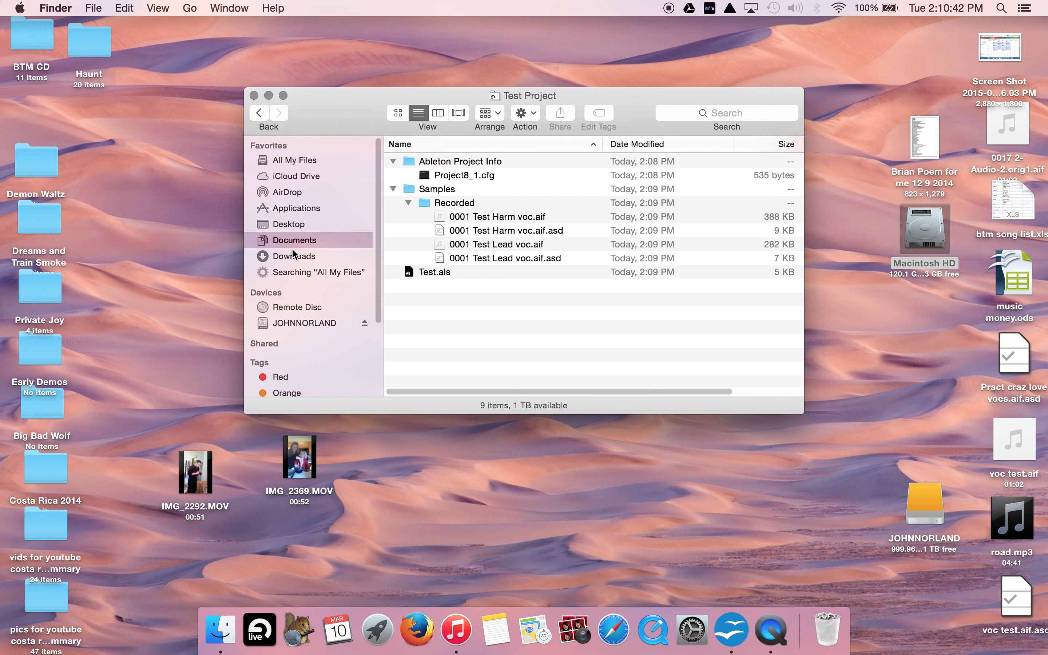
click(292, 322)
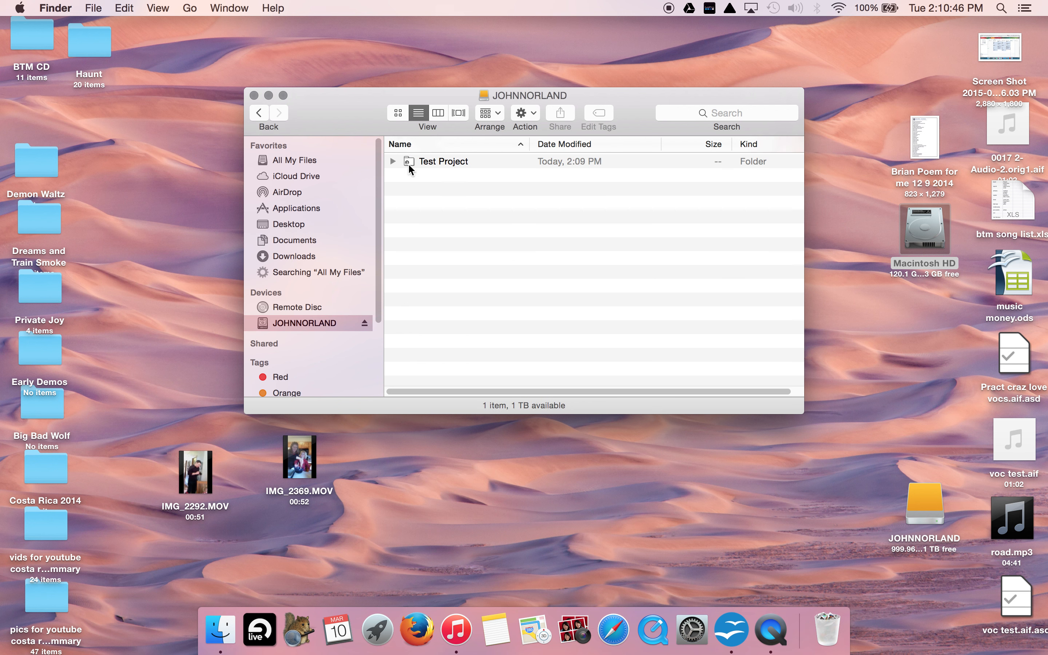
click(398, 114)
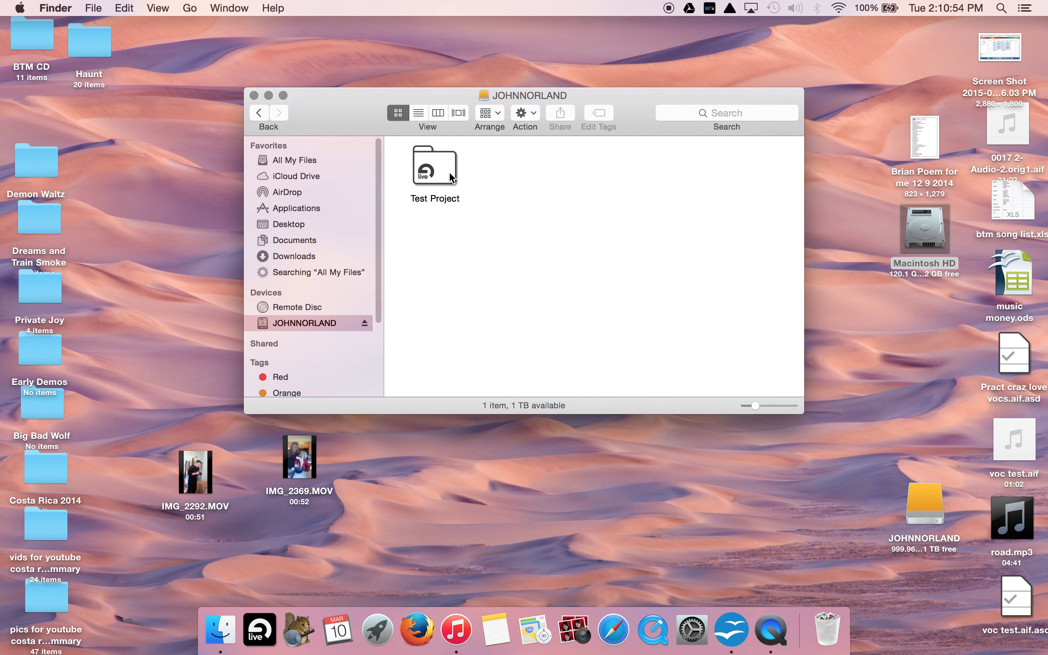
drag(449, 171, 528, 232)
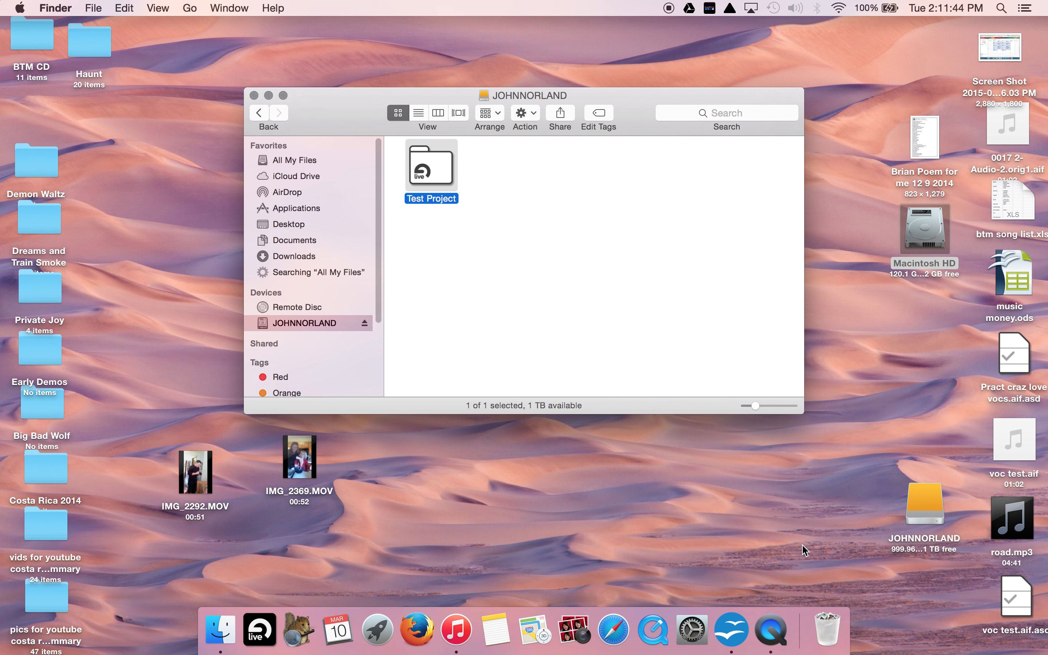
click(770, 647)
right_click(770, 646)
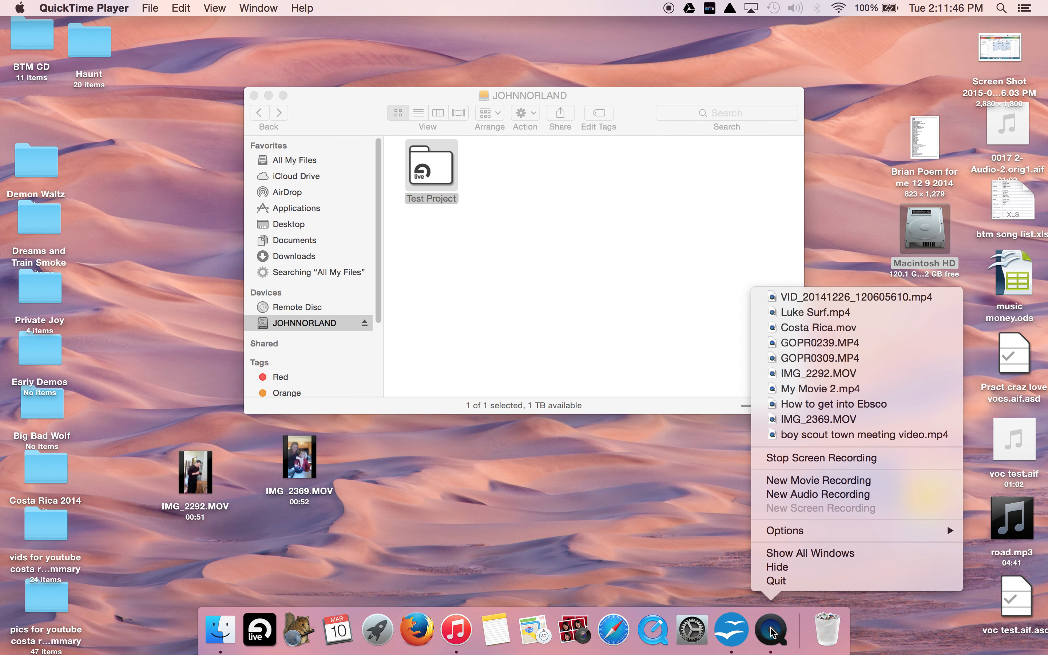